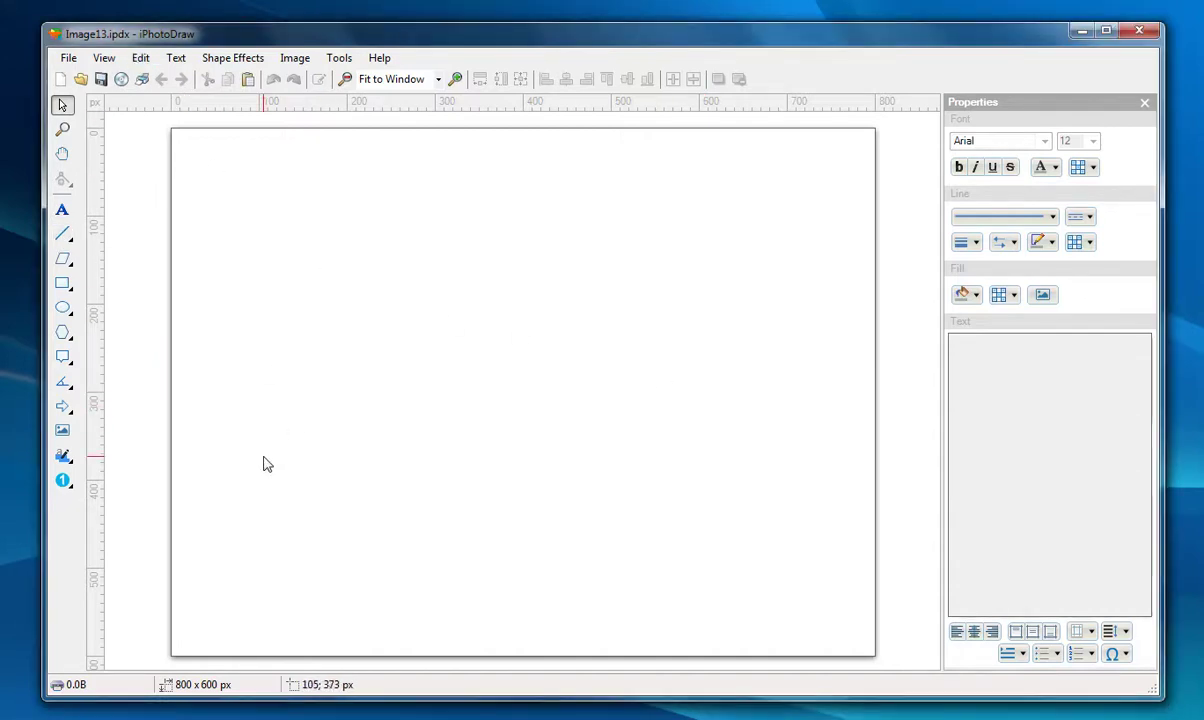
With the Line tool, draw a diagonal line from the page's lower left up toward its centre.
left_click(62, 233)
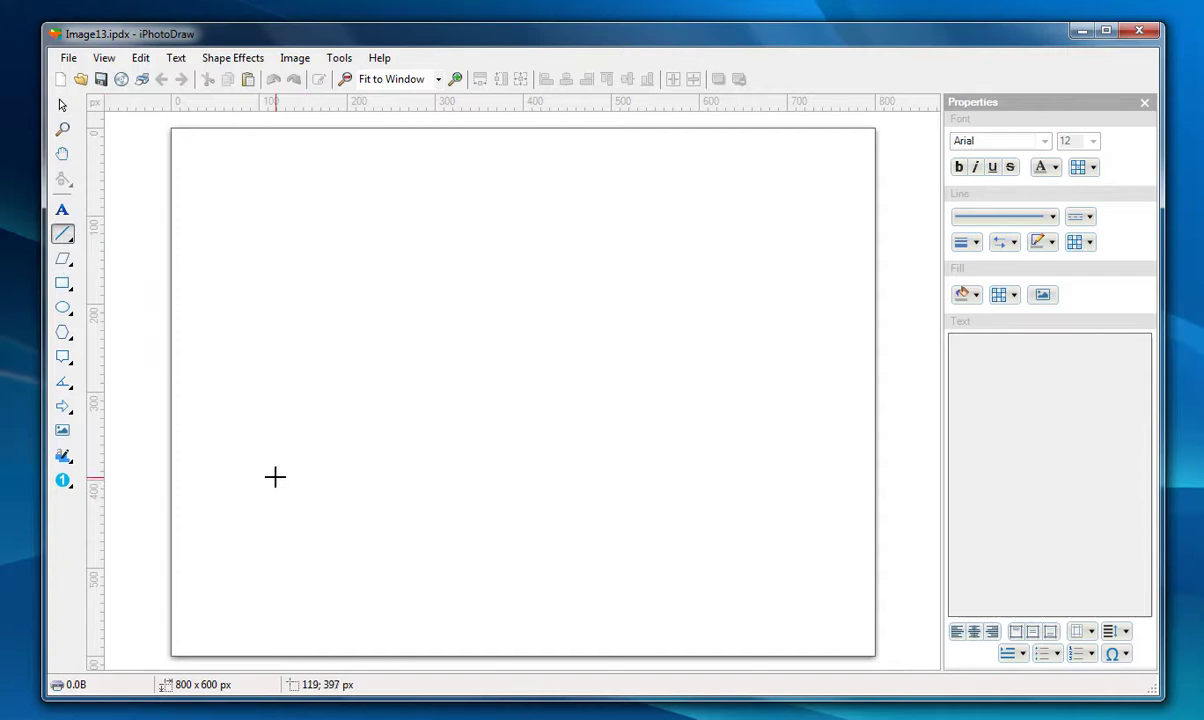
left_click_drag(276, 477, 469, 291)
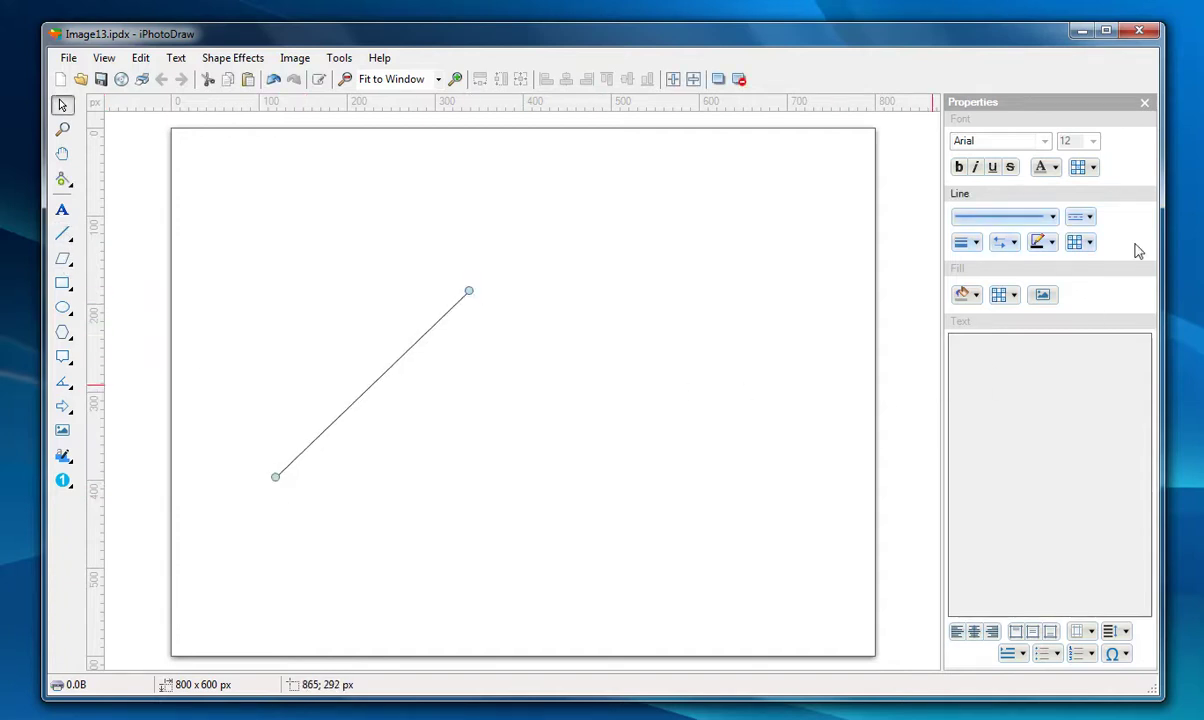
Apply the light White capped line style to the diagonal line, then reopen the Line Styles list.
left_click(1090, 218)
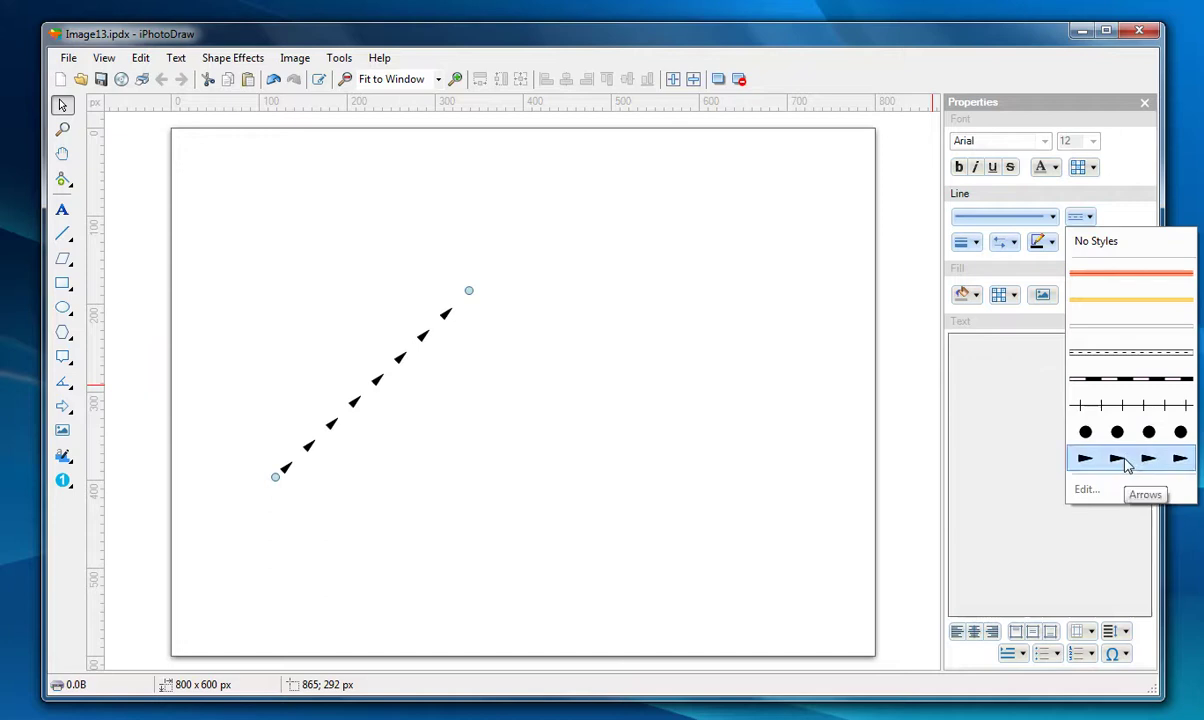
left_click(1149, 336)
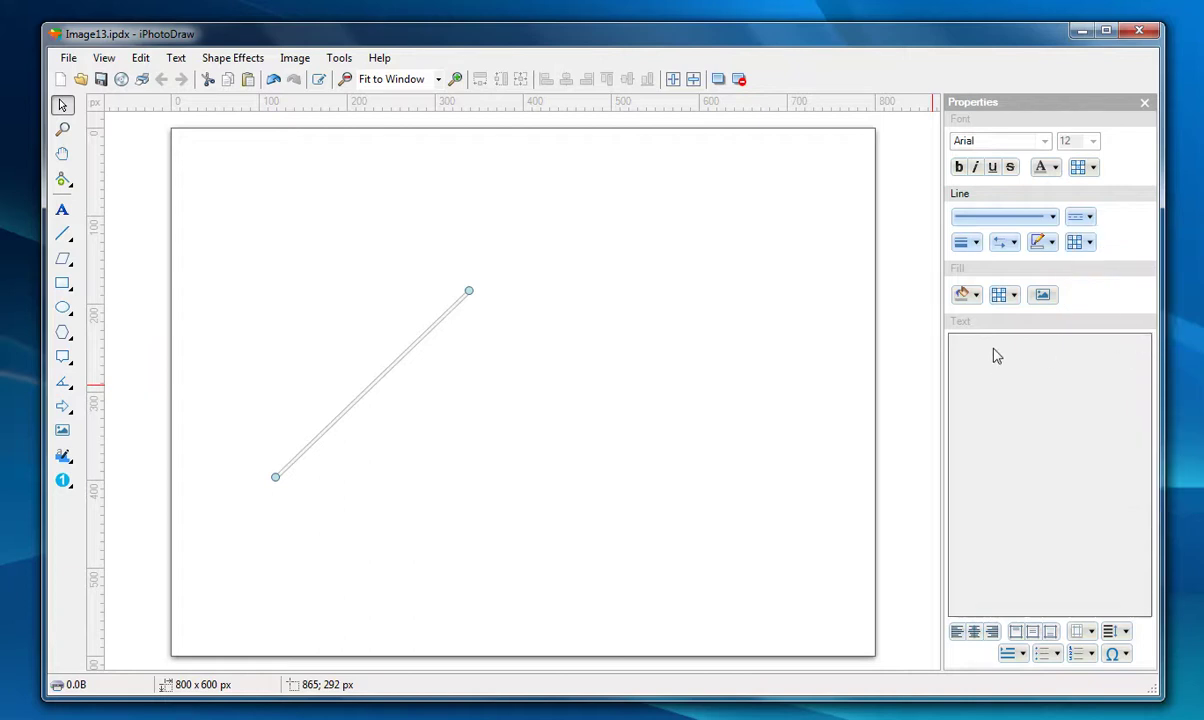
left_click(1088, 217)
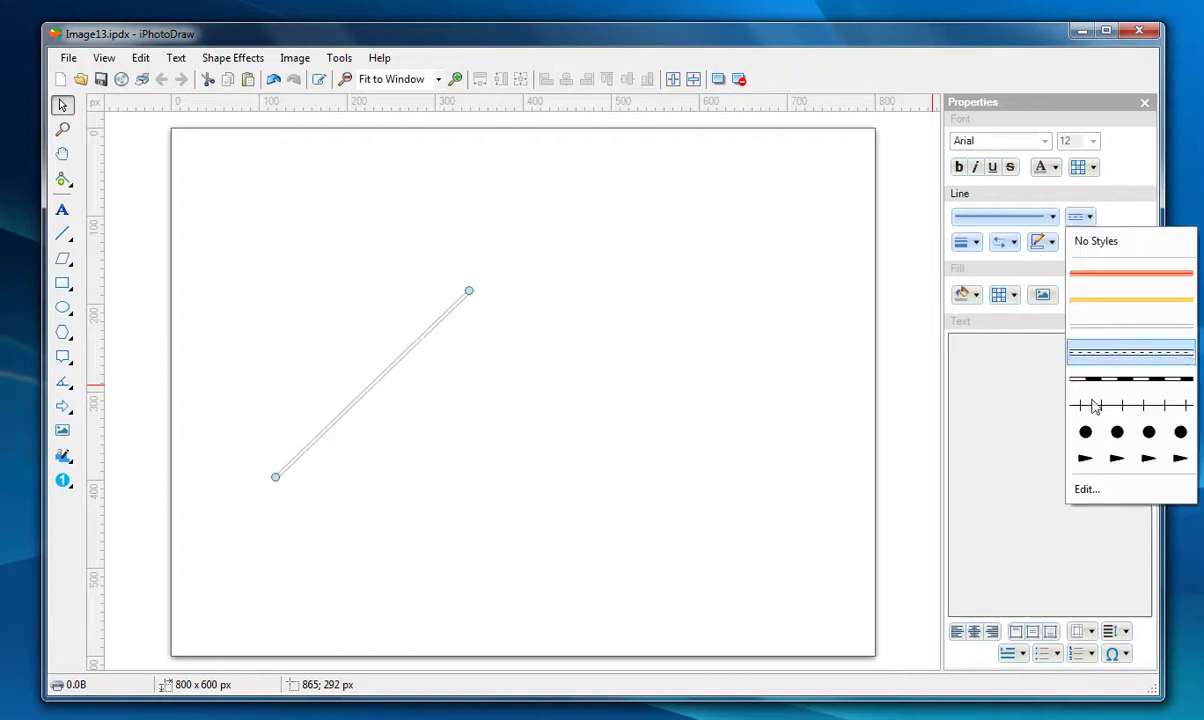
Open the line style editor and make the lower layer dark and 7 px thick.
left_click(1090, 490)
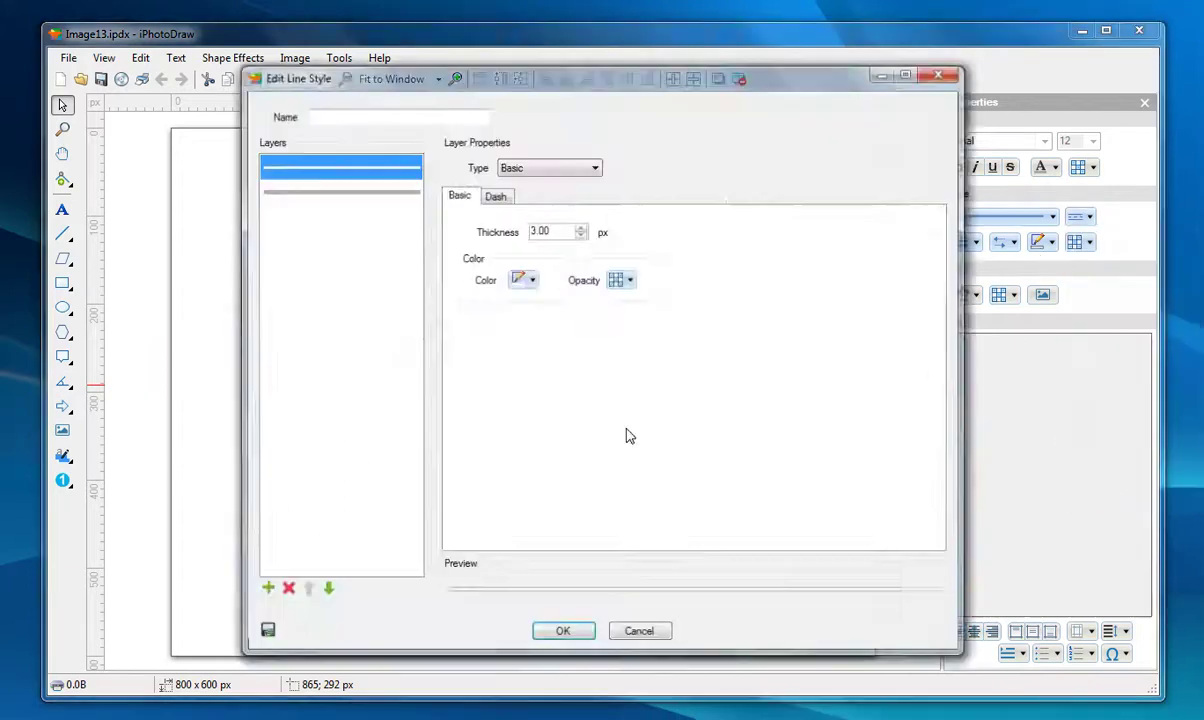
left_click_drag(486, 68, 813, 92)
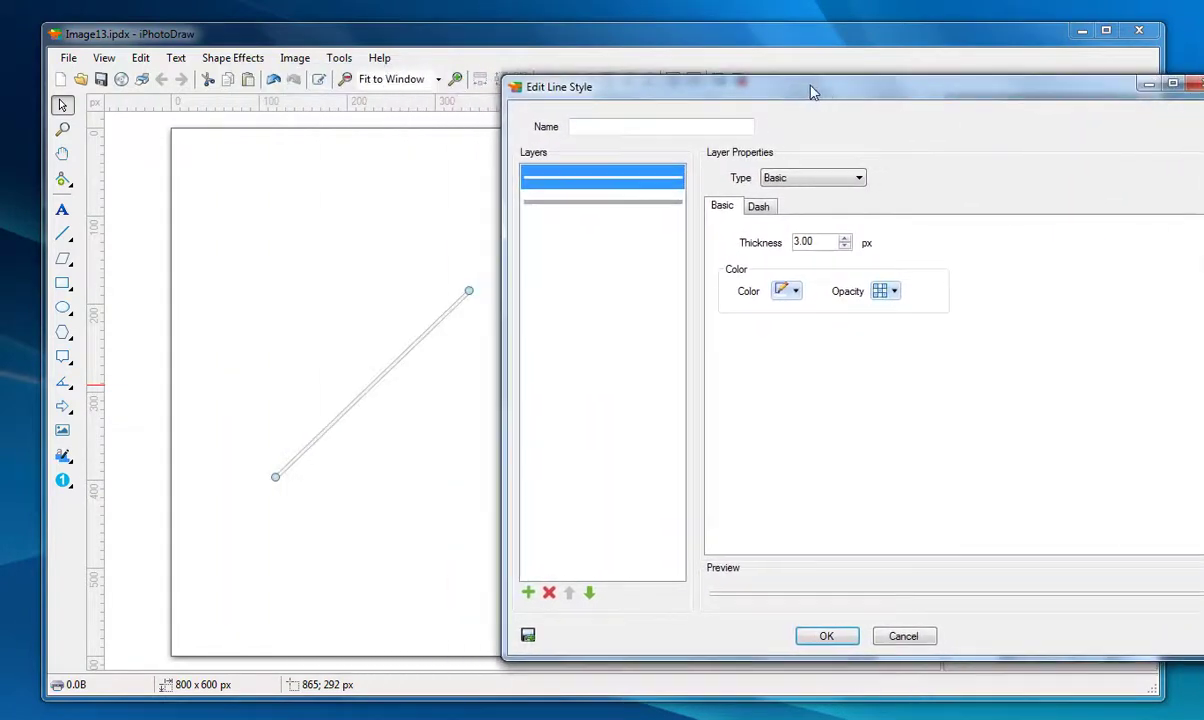
left_click(640, 208)
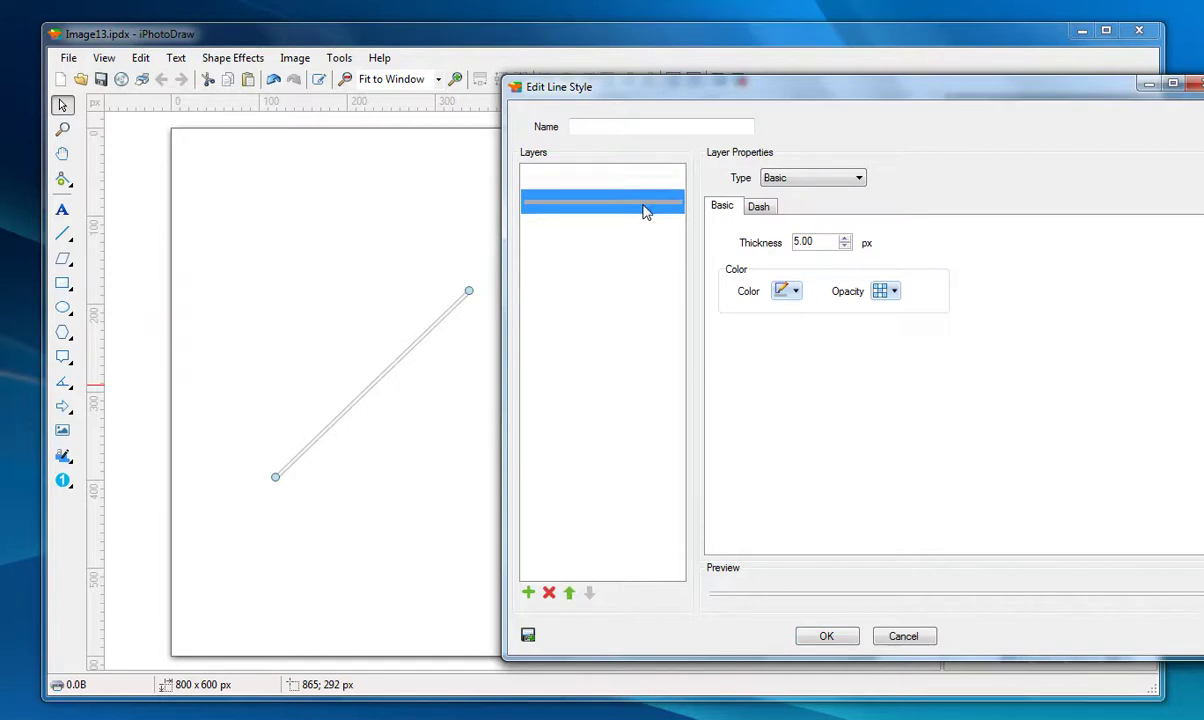
left_click(795, 291)
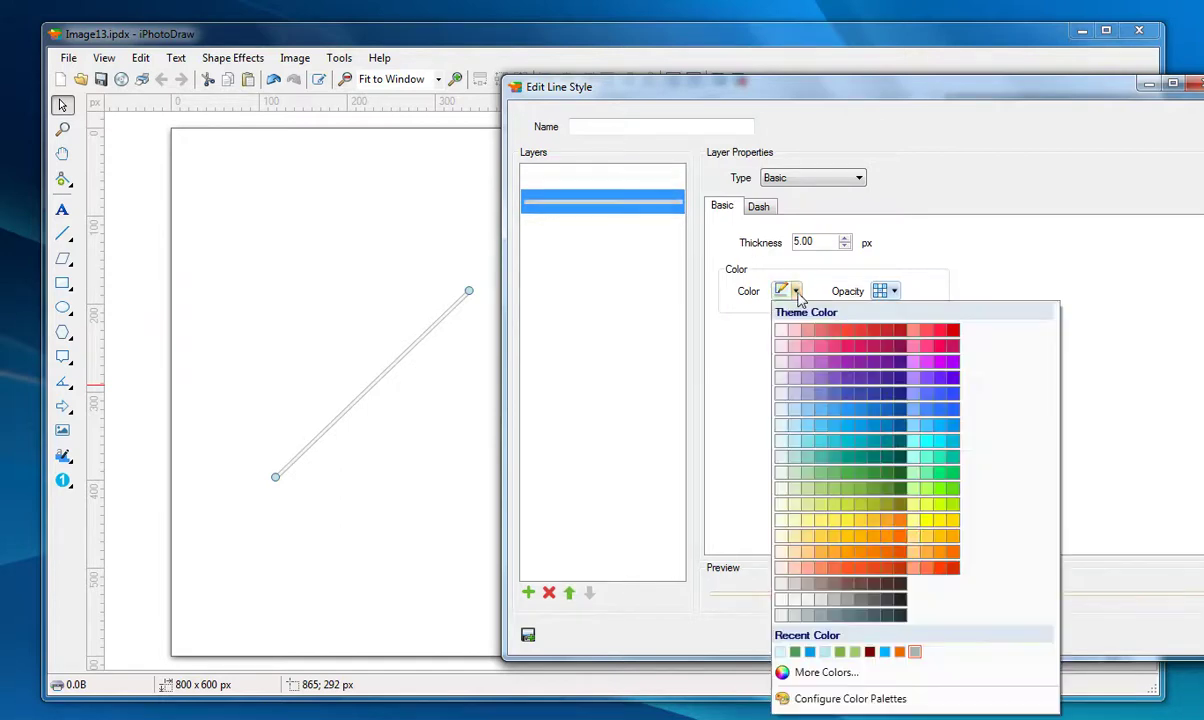
left_click(901, 617)
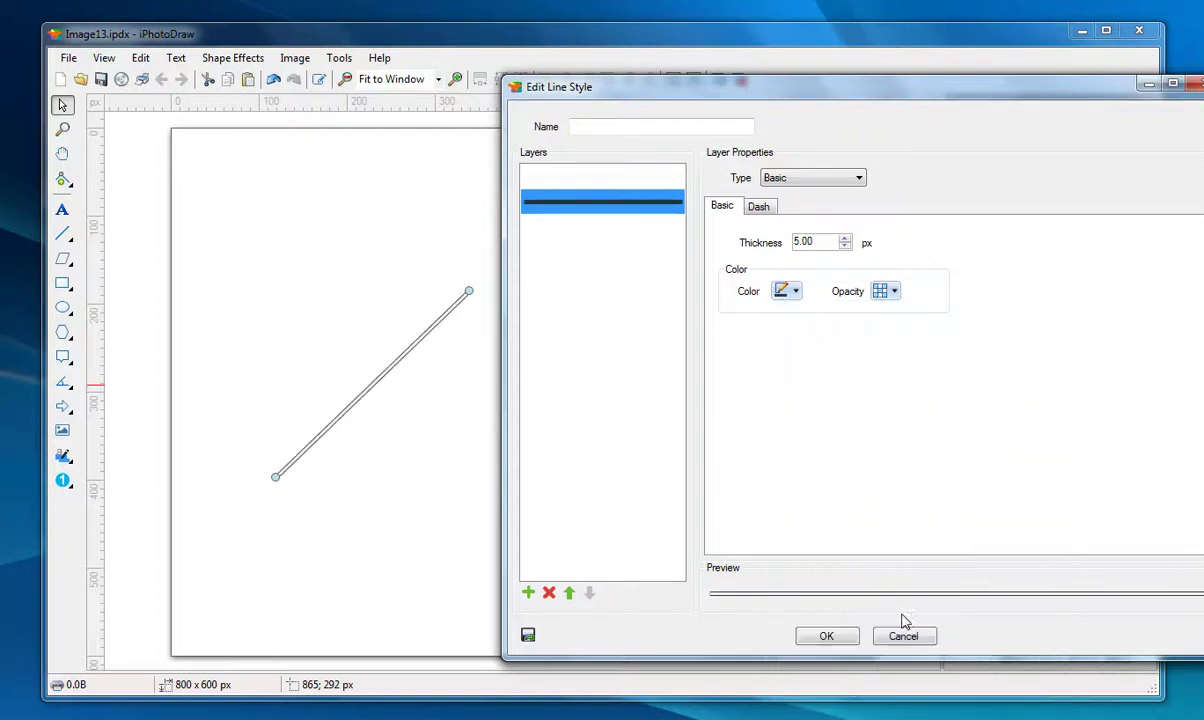
left_click(846, 239)
left_click(846, 239)
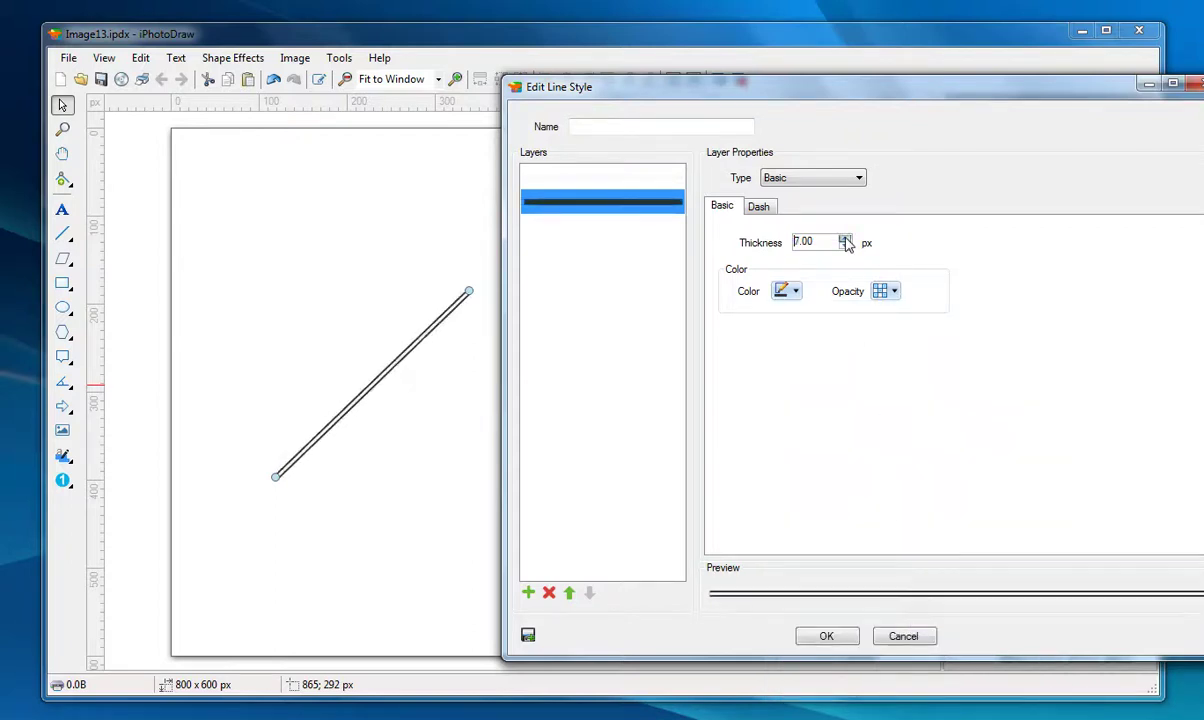
Set the top white layer's thickness to 5 px.
left_click(645, 185)
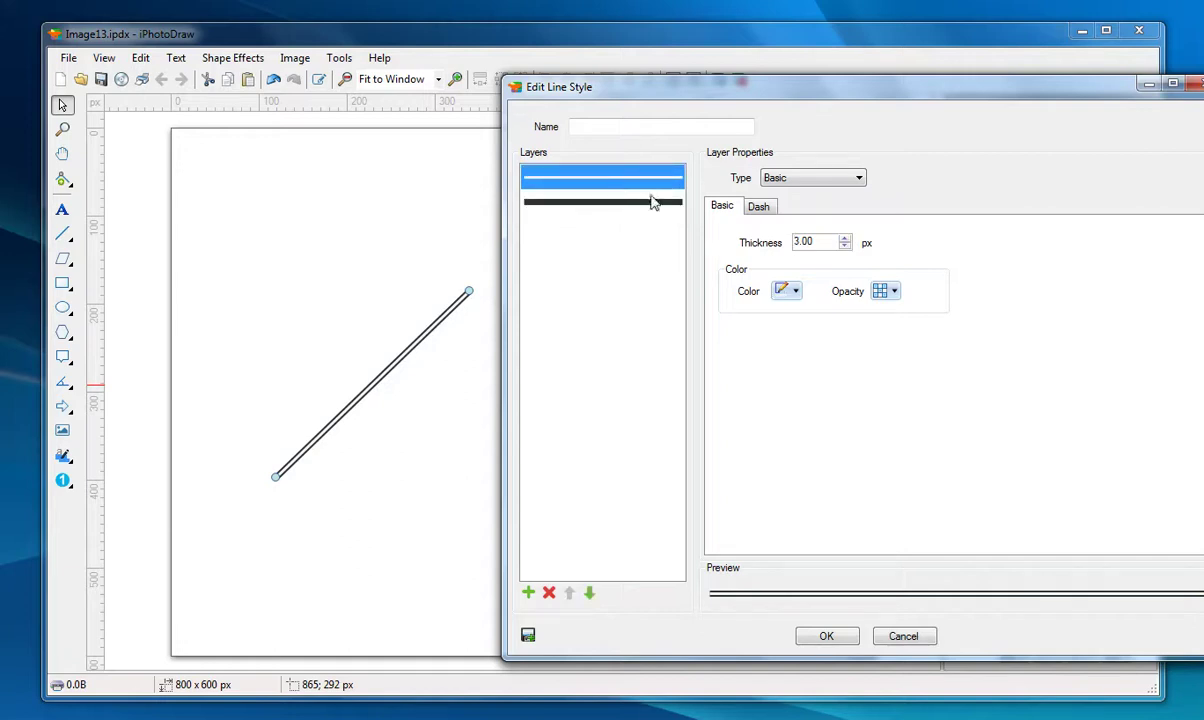
left_click(846, 239)
left_click(846, 239)
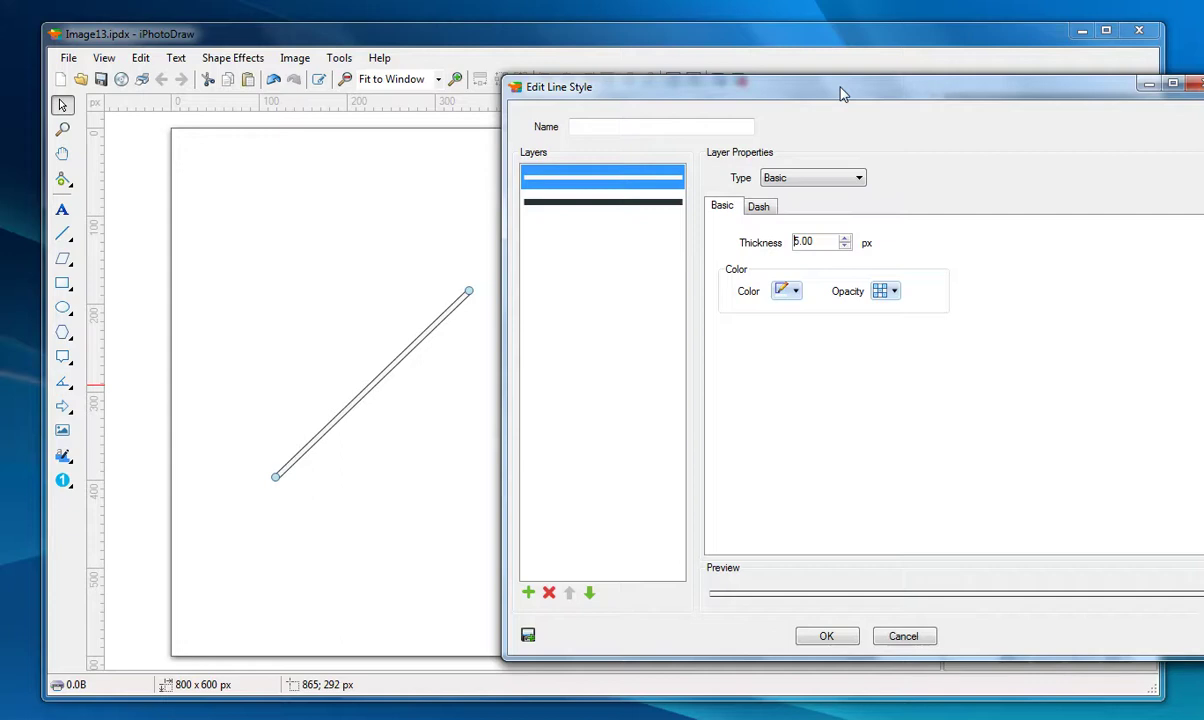
Save the custom style, apply the new double-line style to the diagonal, and open its Shape Properties.
left_click(528, 637)
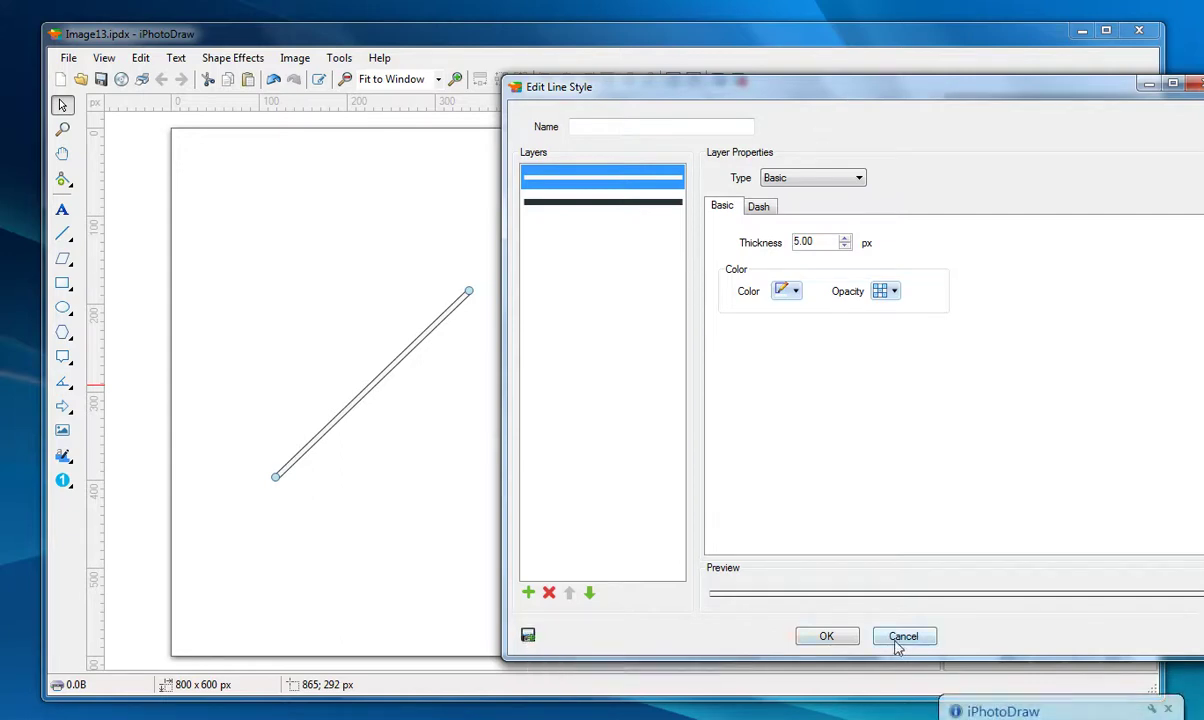
left_click(853, 641)
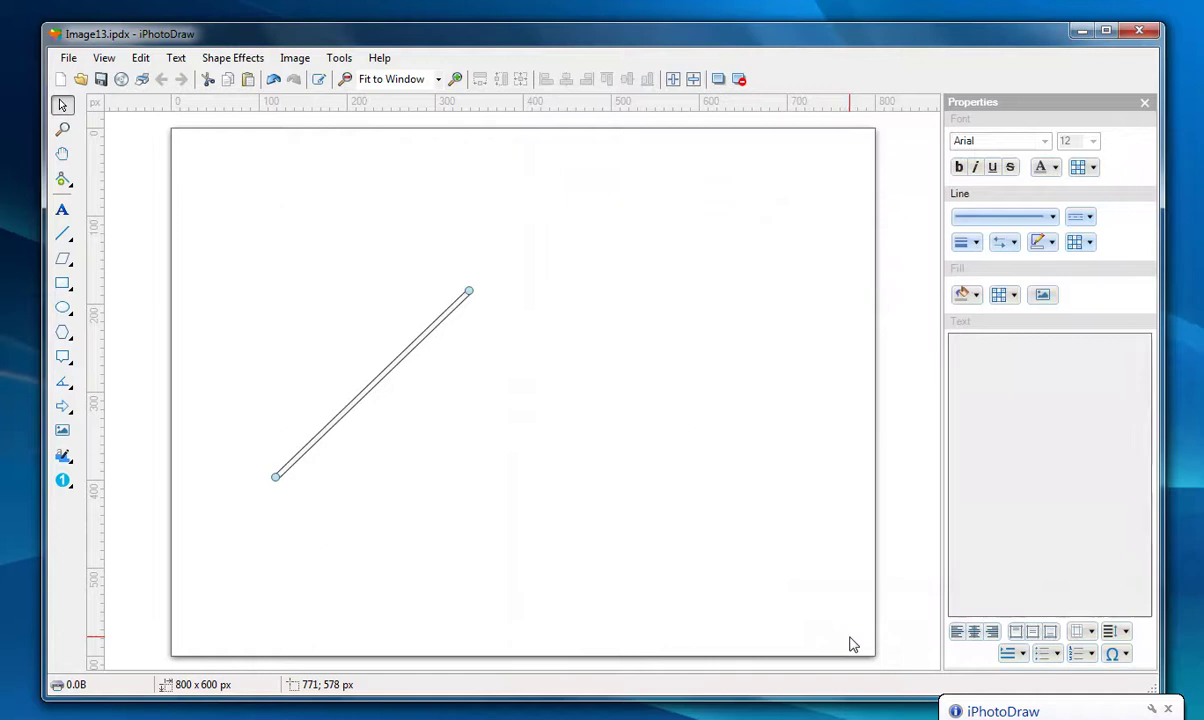
left_click(1090, 218)
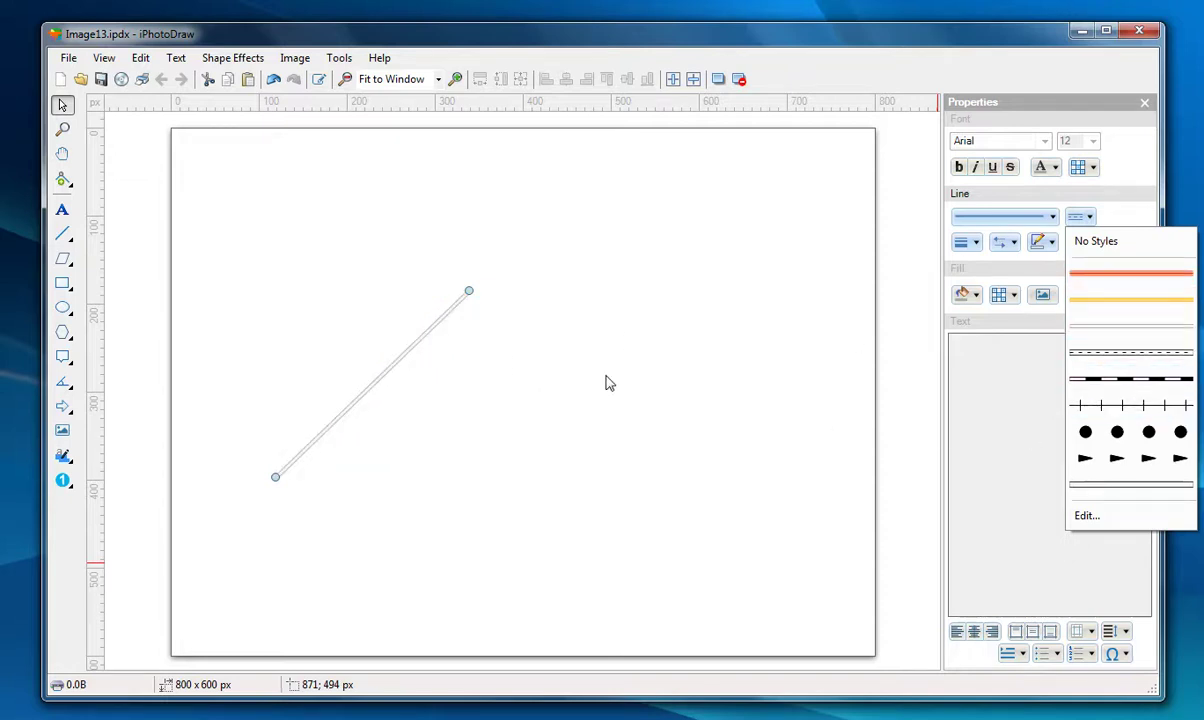
left_click(1139, 486)
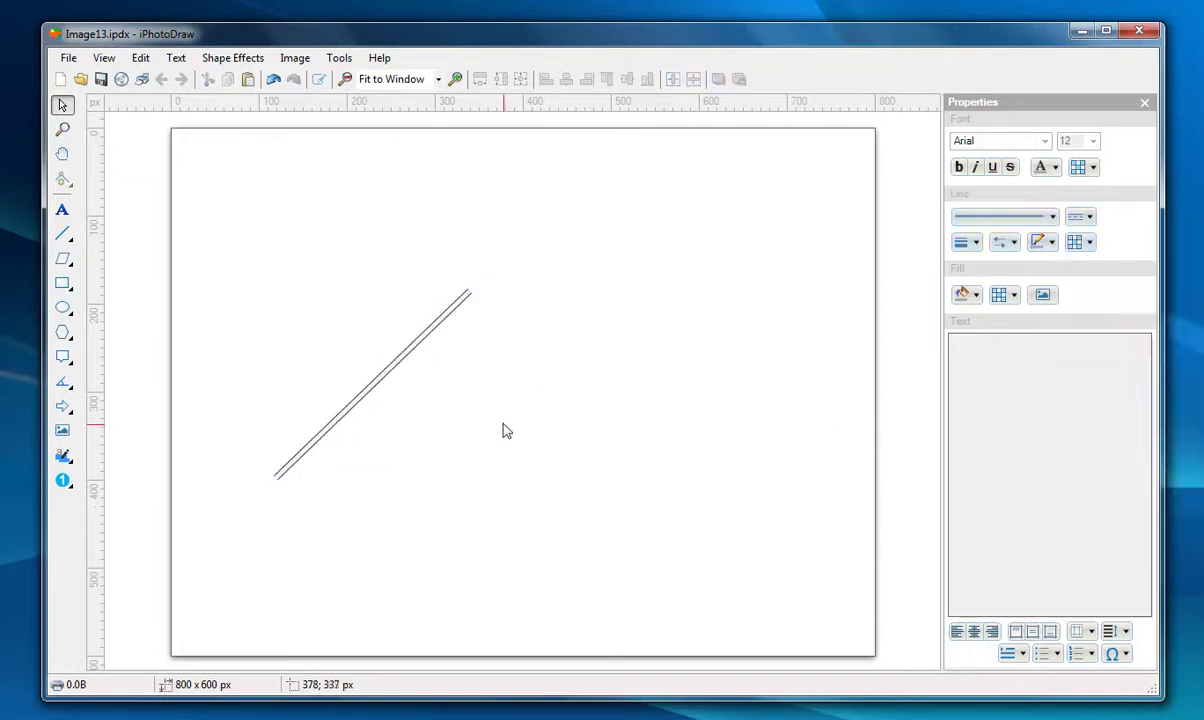
double_click(433, 327)
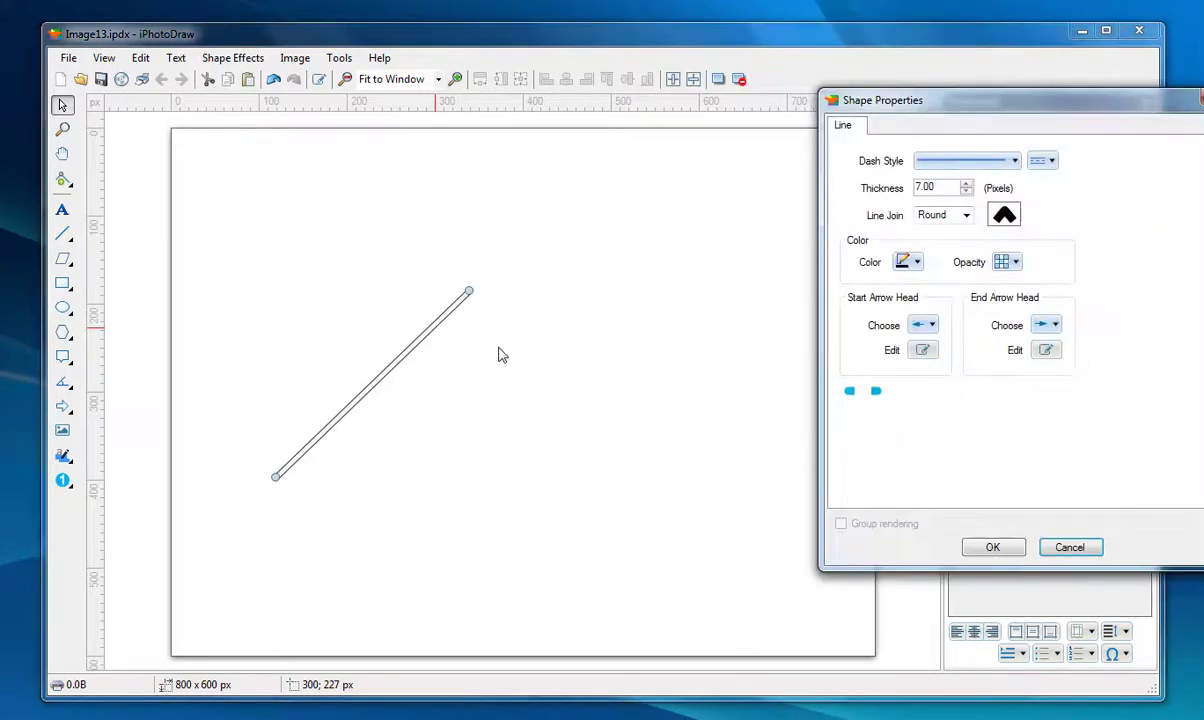
Turn on round start and end caps for the diagonal line and confirm with OK.
left_click_drag(1016, 100, 910, 104)
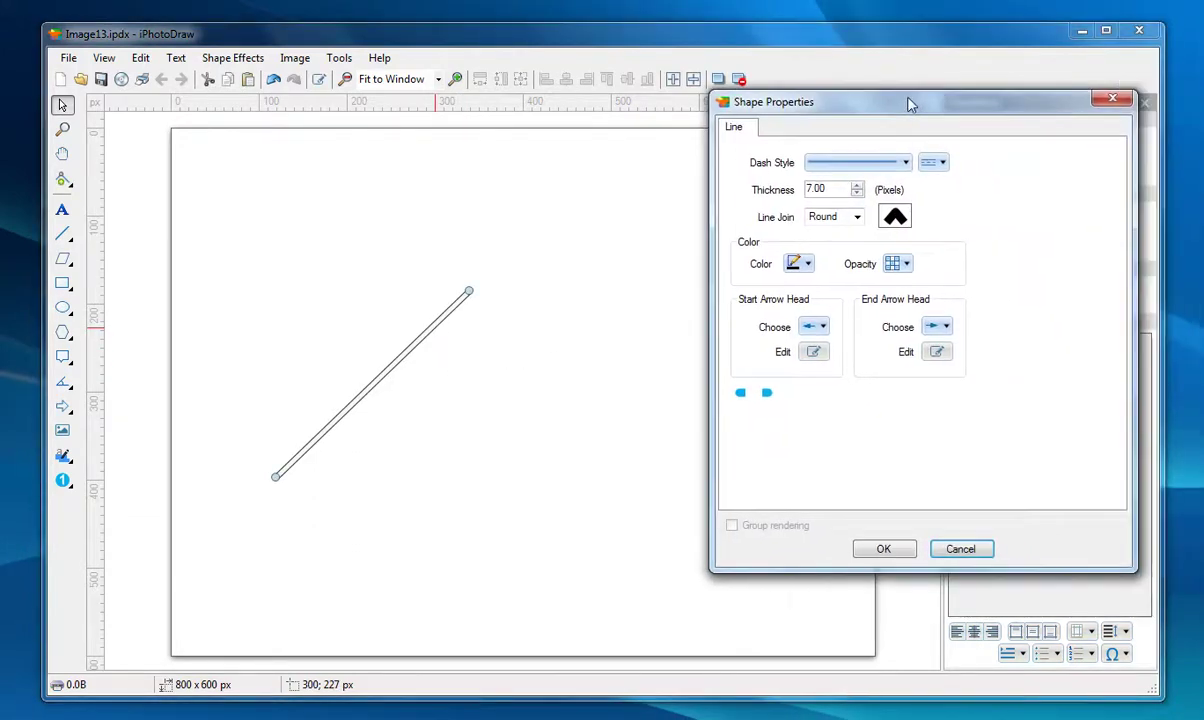
left_click(741, 395)
left_click(767, 394)
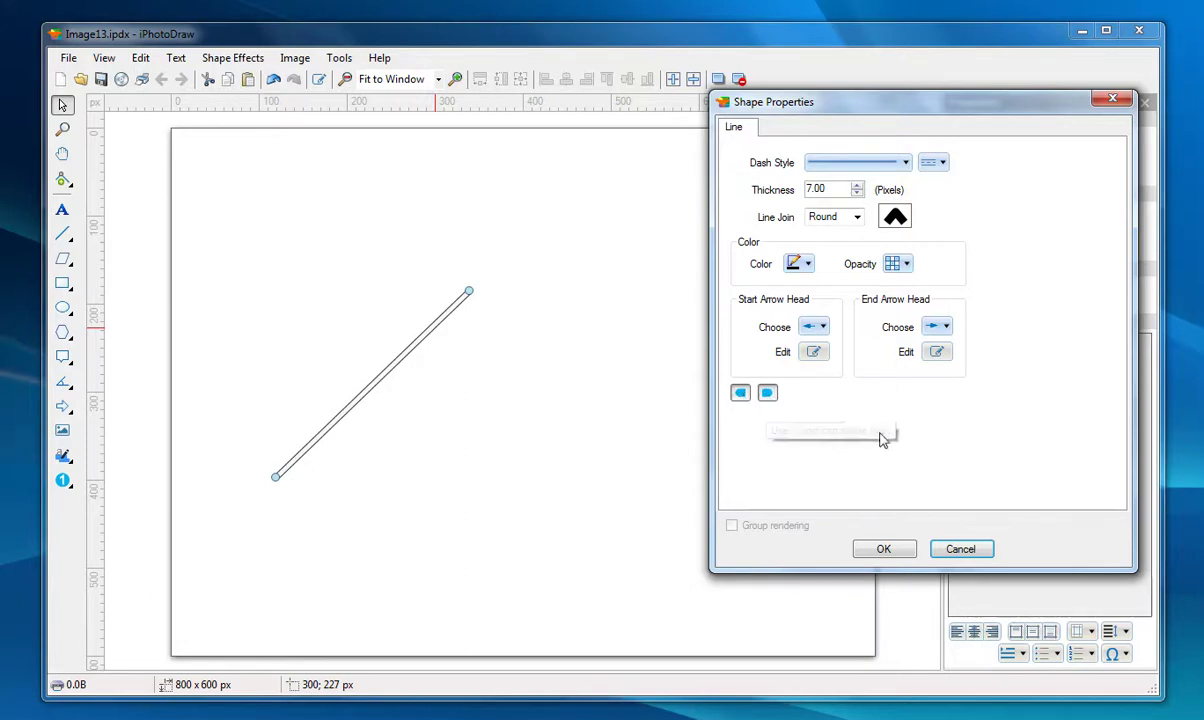
left_click(906, 551)
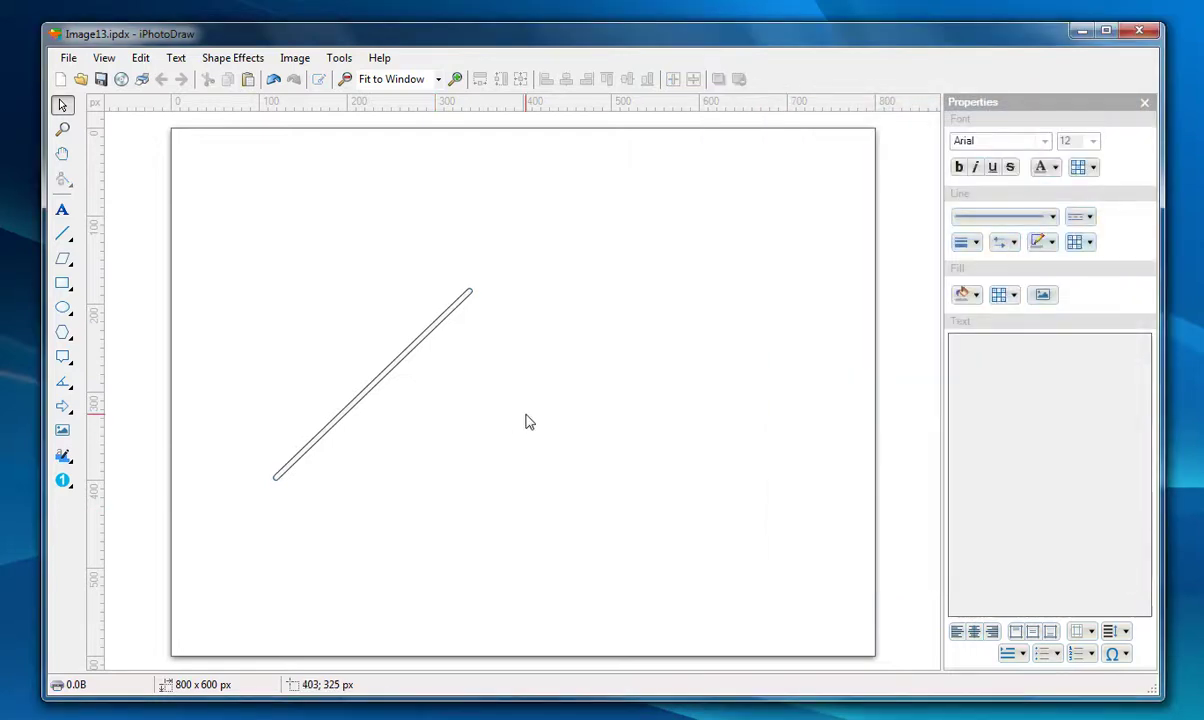
left_click(416, 350)
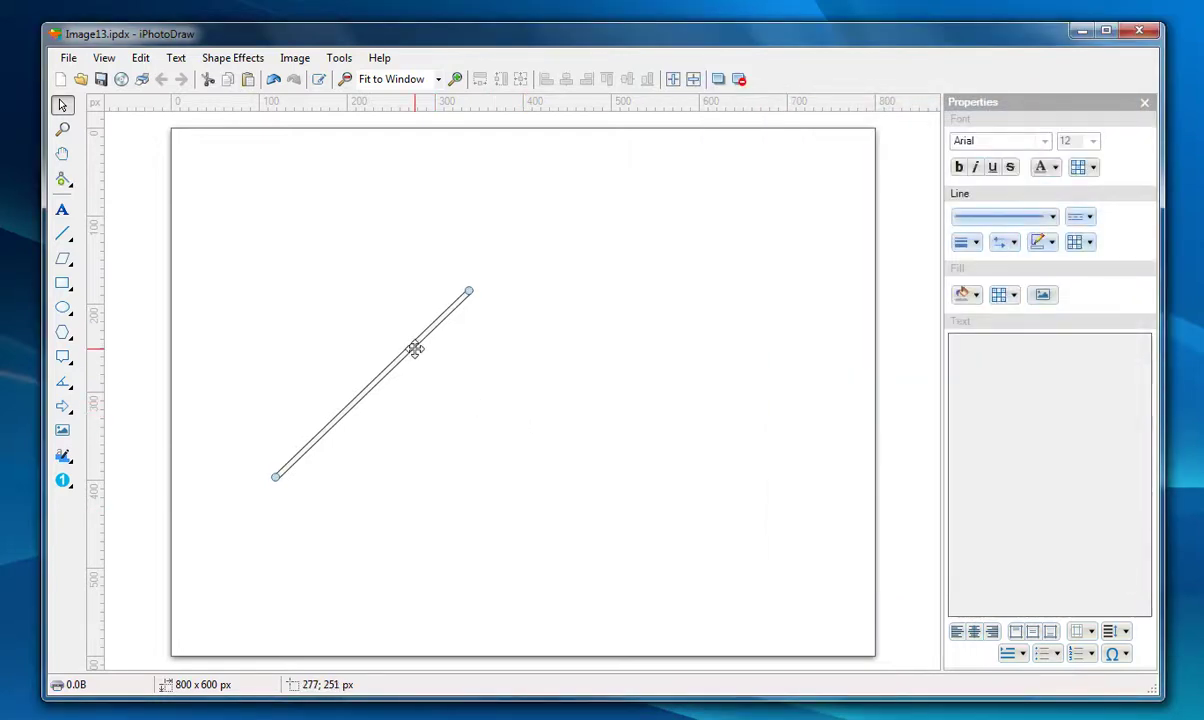
left_click(476, 402)
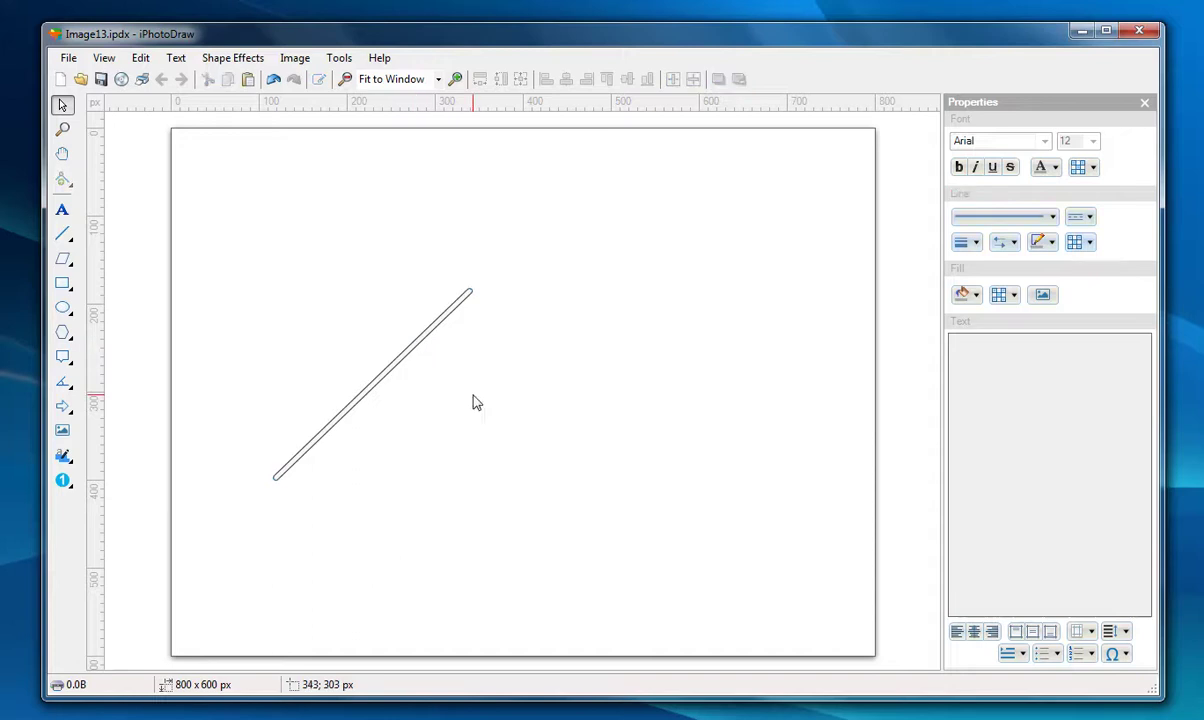
Paste a copy of the line and drag its endpoints so it crosses the first line.
key("ctrl+v")
left_click_drag(488, 306, 407, 270)
left_click_drag(293, 494, 384, 485)
left_click_drag(407, 270, 332, 286)
left_click_drag(384, 485, 398, 497)
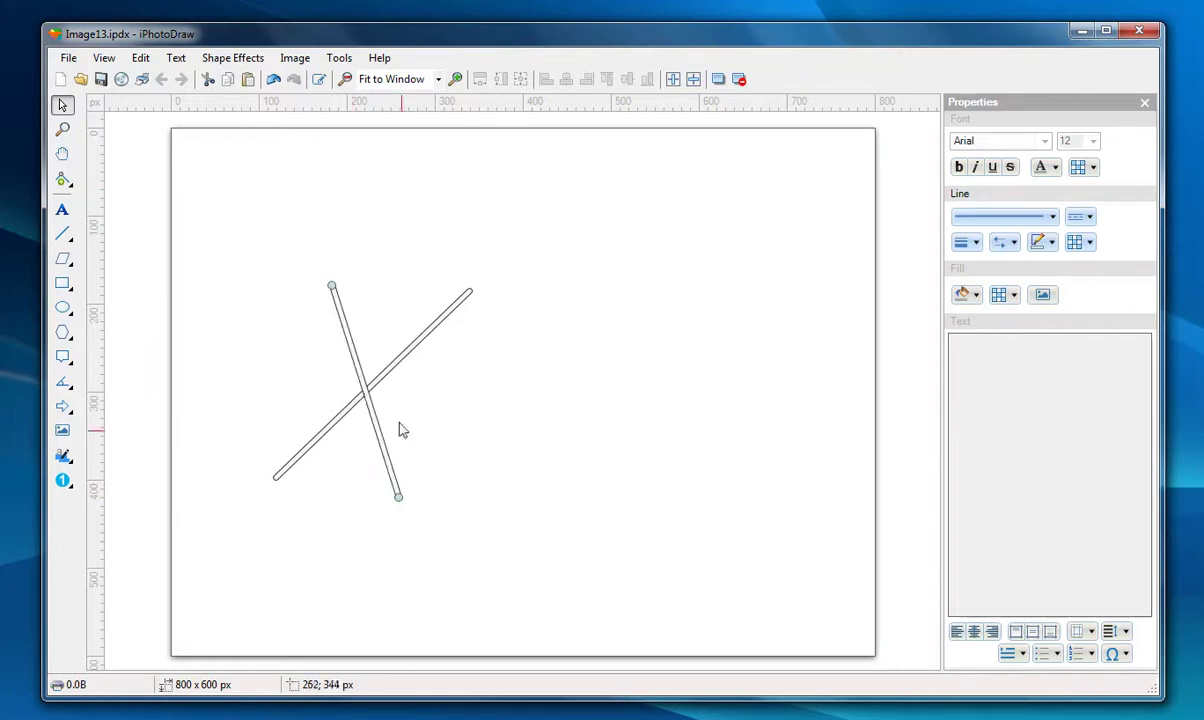
Select both crossing lines and group them into one X via Grouping > Group.
right_click(368, 396)
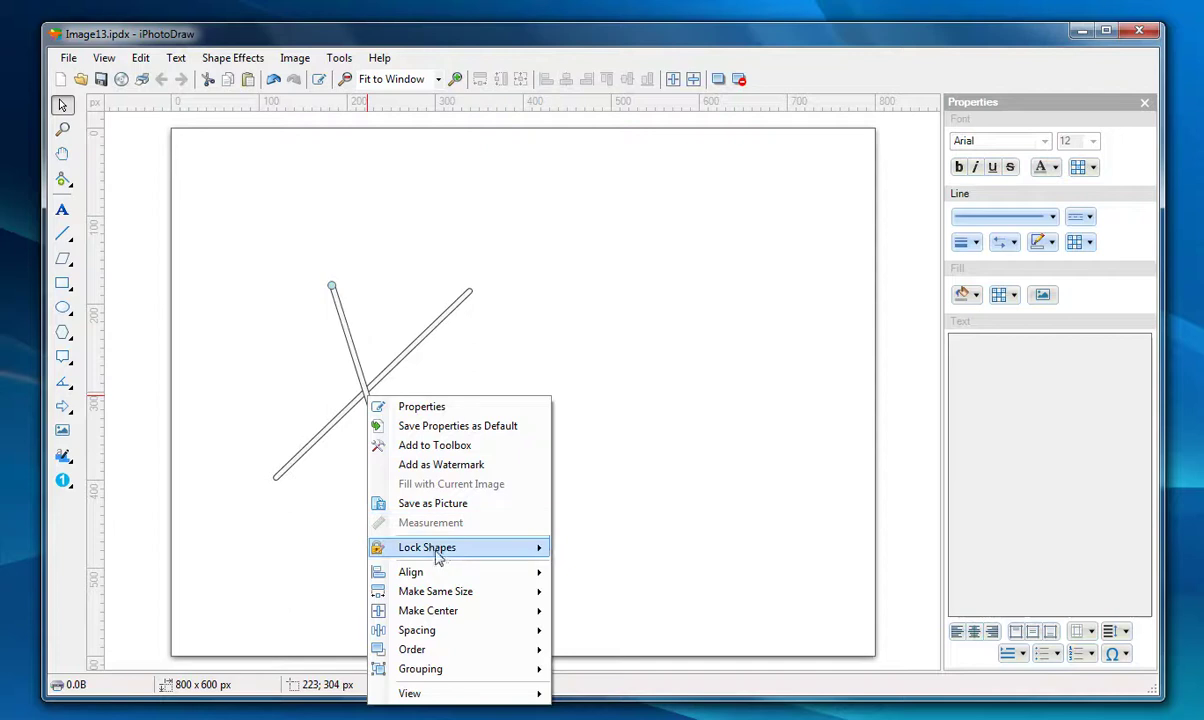
mouse_move(442, 562)
mouse_move(502, 670)
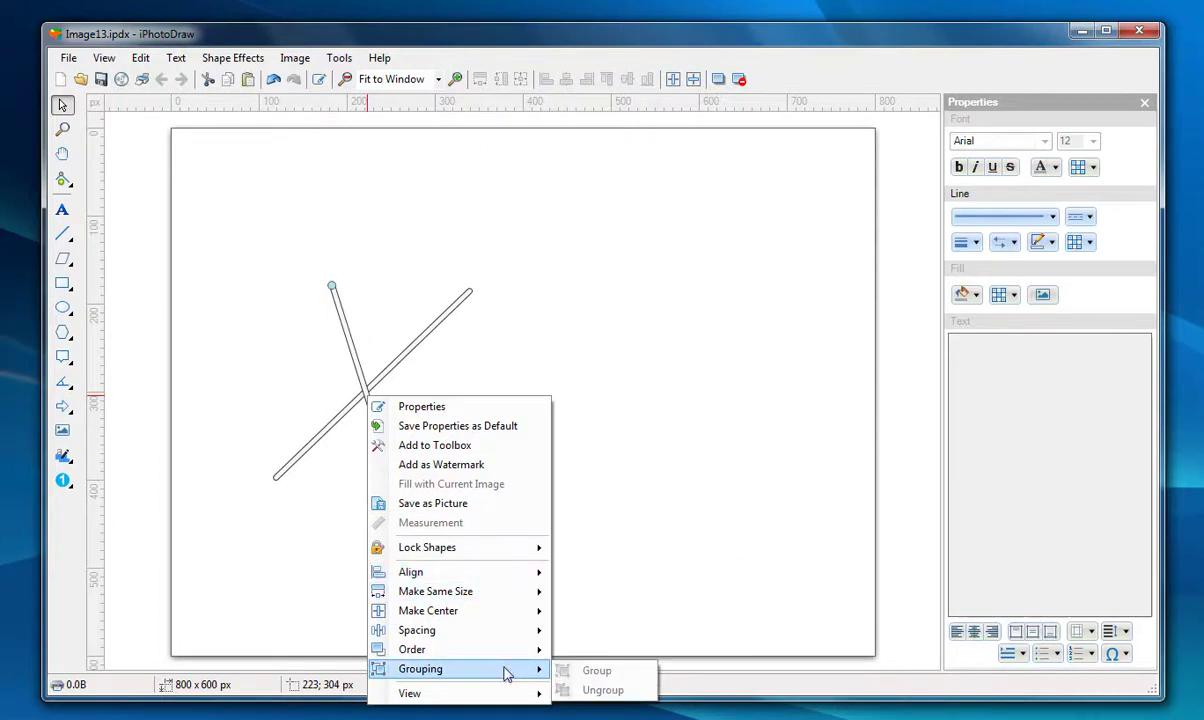
left_click(562, 312)
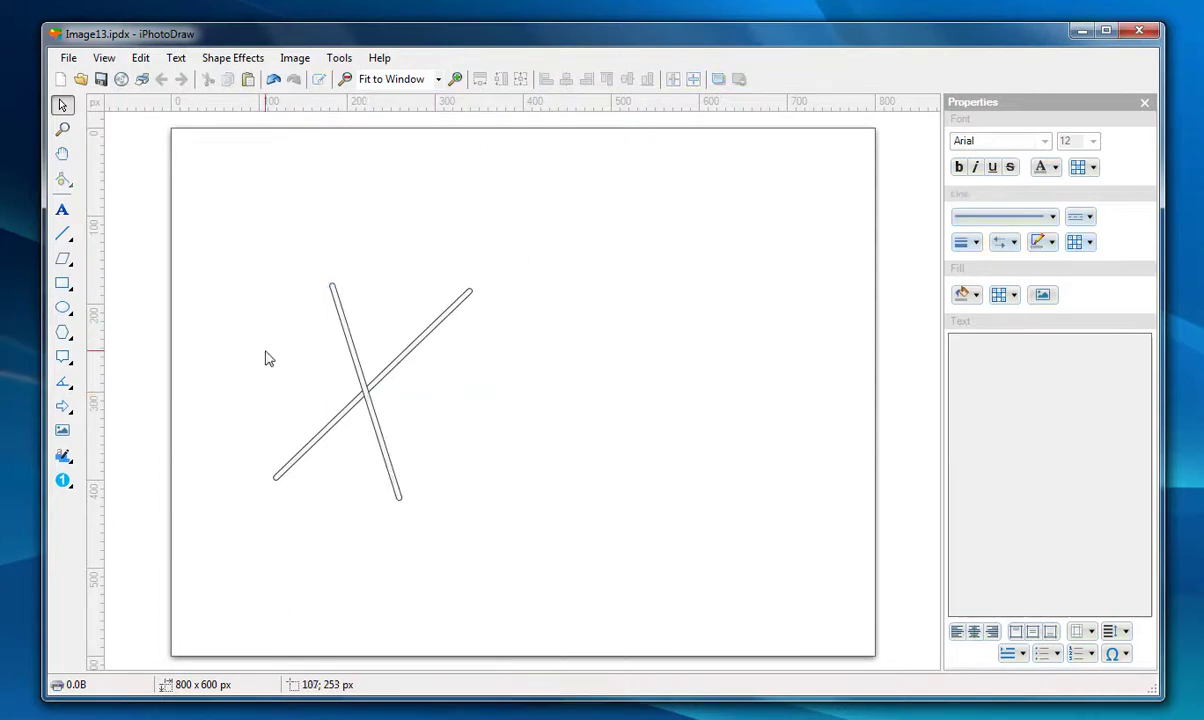
right_click(369, 383)
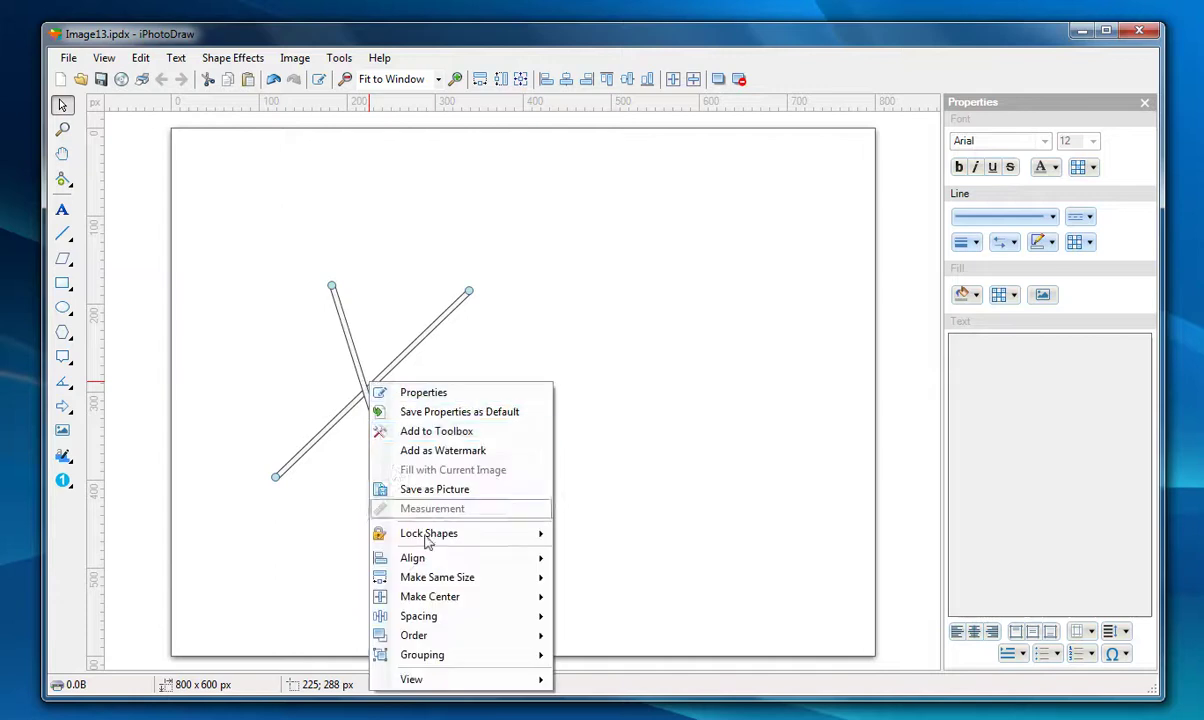
mouse_move(485, 660)
left_click(600, 656)
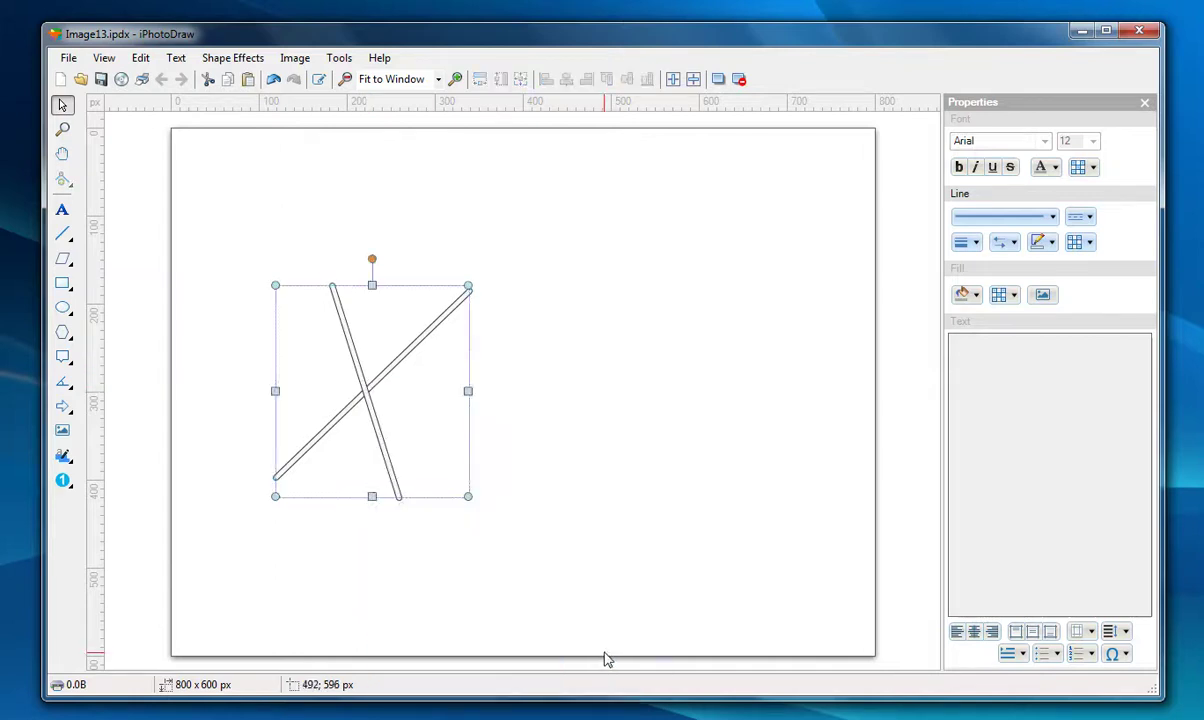
left_click(617, 467)
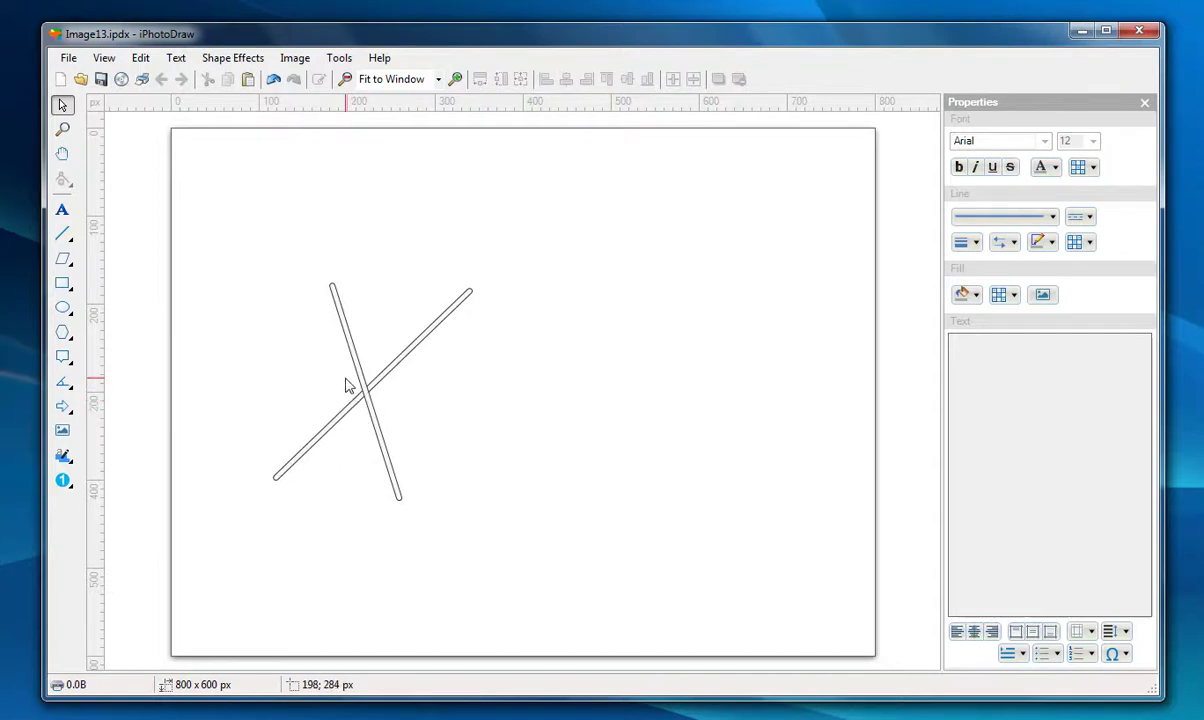
Ctrl-drag the grouped X to place a copy to the right of the original.
left_click(385, 411)
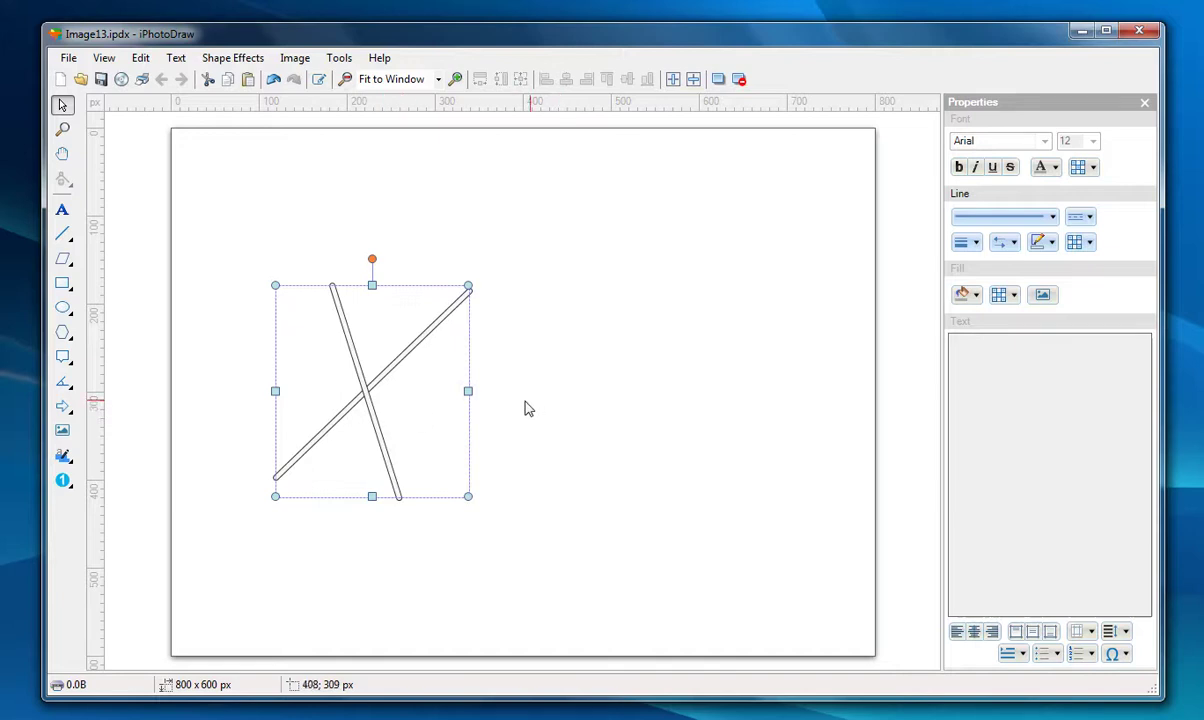
left_click_drag(367, 397, 535, 404, "ctrl")
left_click(704, 436)
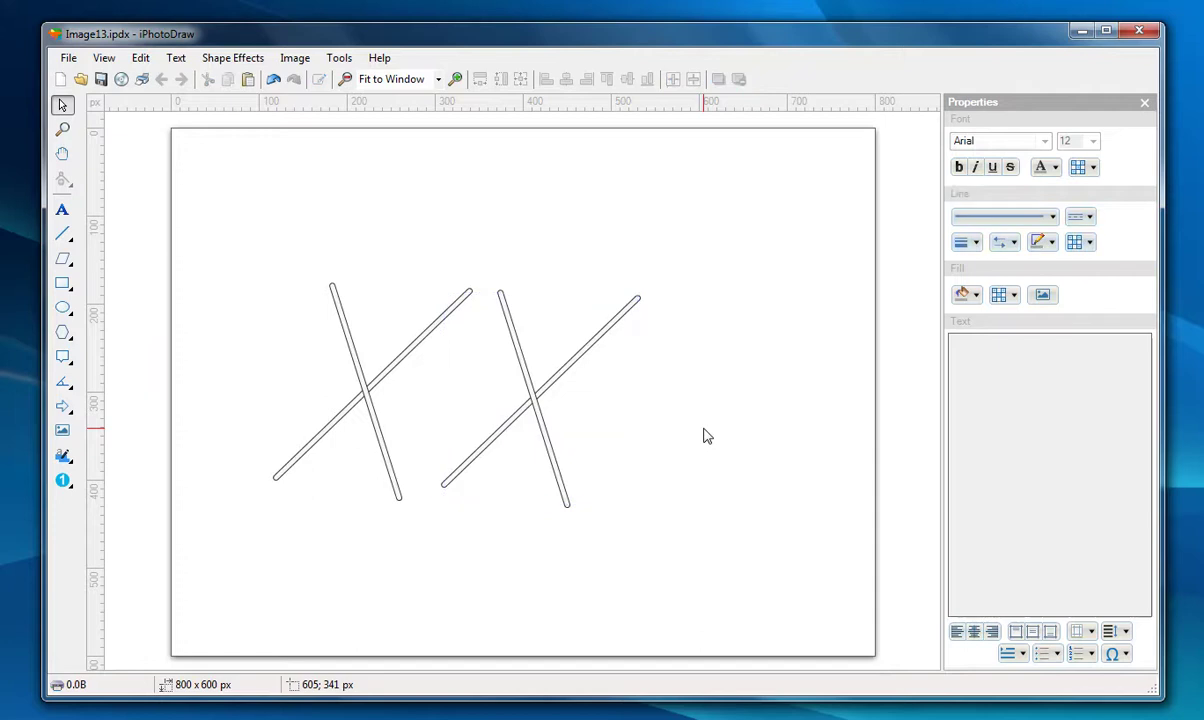
Enable Group rendering for the right X in its Shape Properties.
left_click(543, 432)
double_click(543, 433)
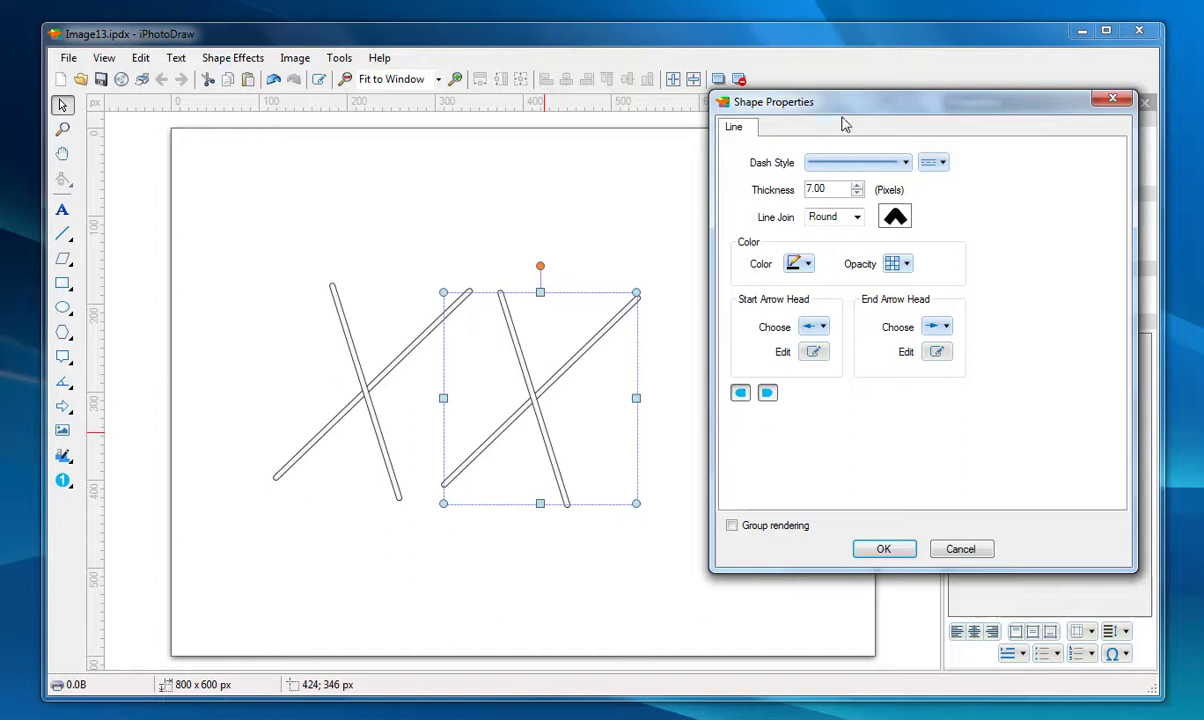
left_click_drag(843, 109, 822, 109)
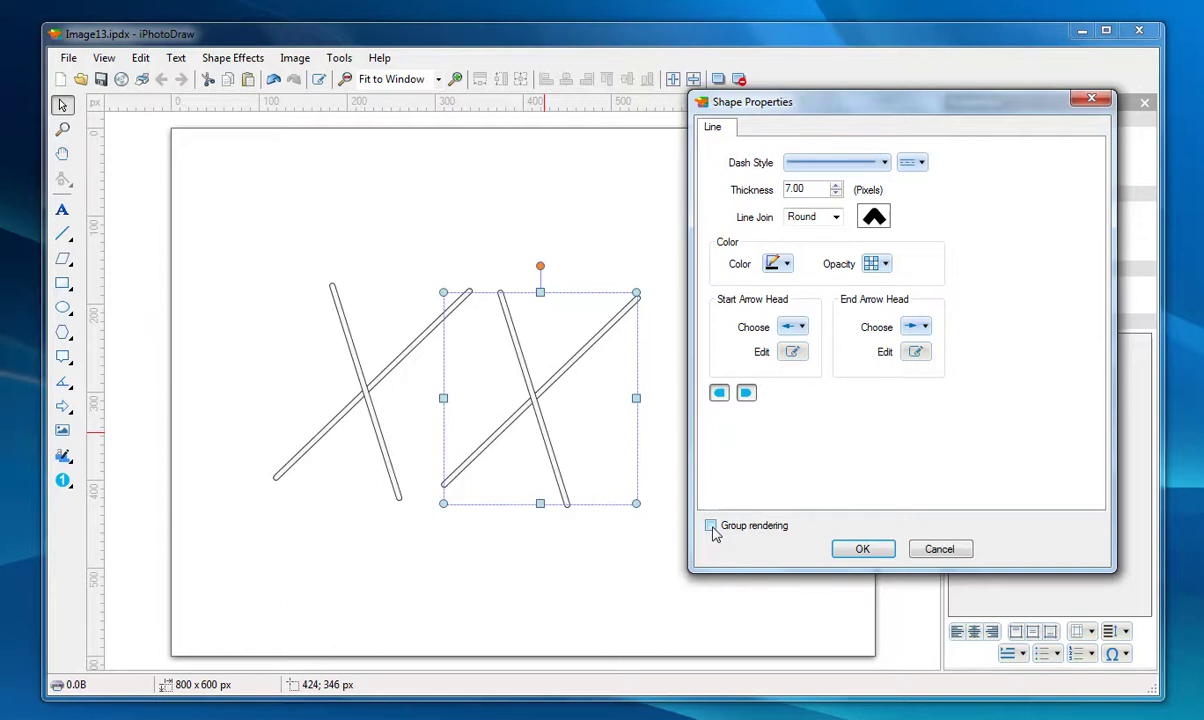
left_click(862, 550)
left_click(812, 554)
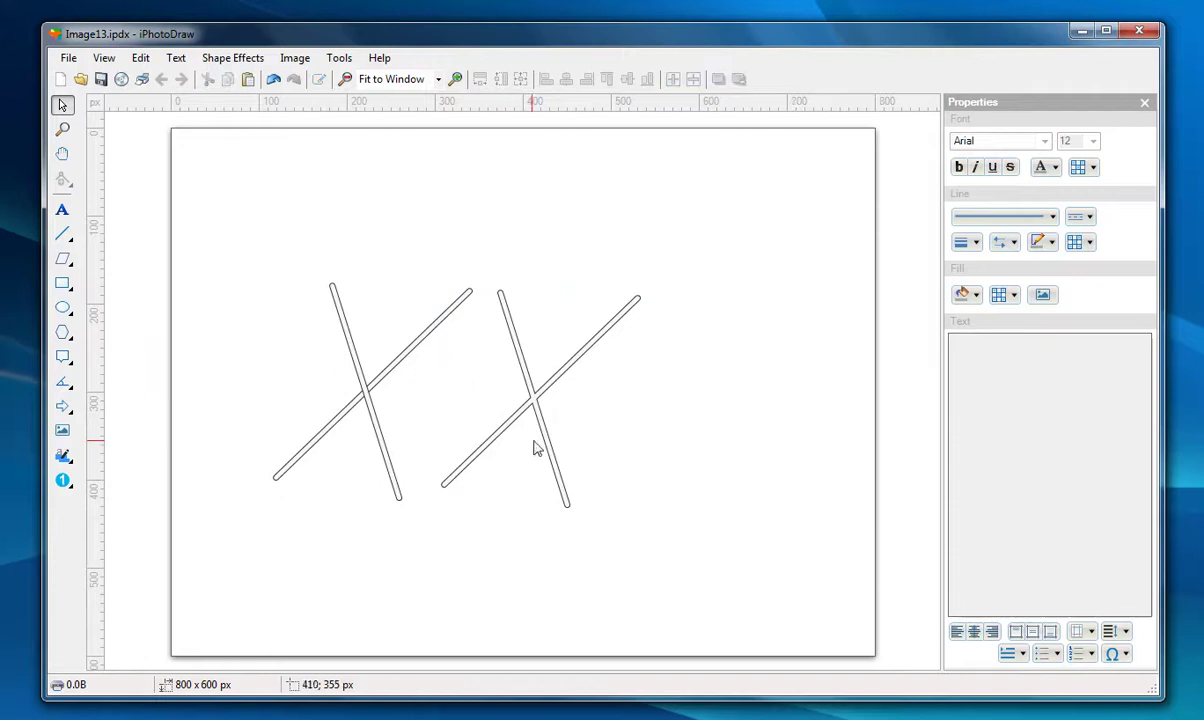
Nudge the right X slightly left and down, then a few pixels back right.
left_click_drag(537, 449, 526, 454)
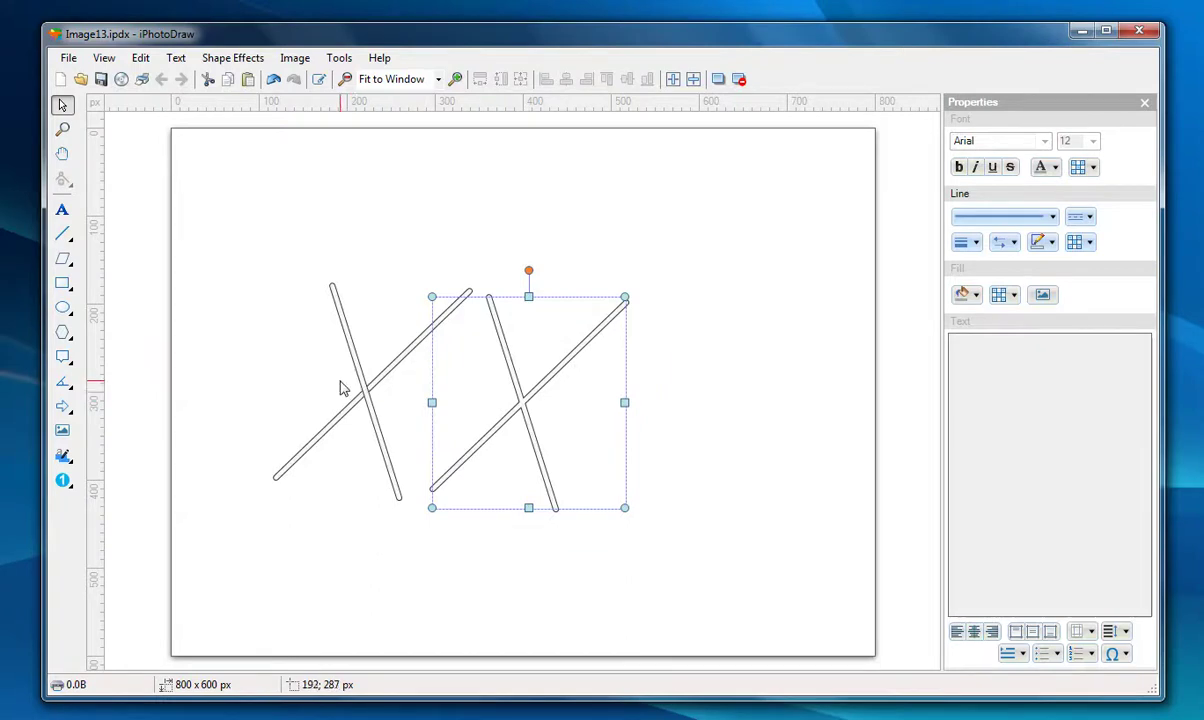
left_click(340, 383)
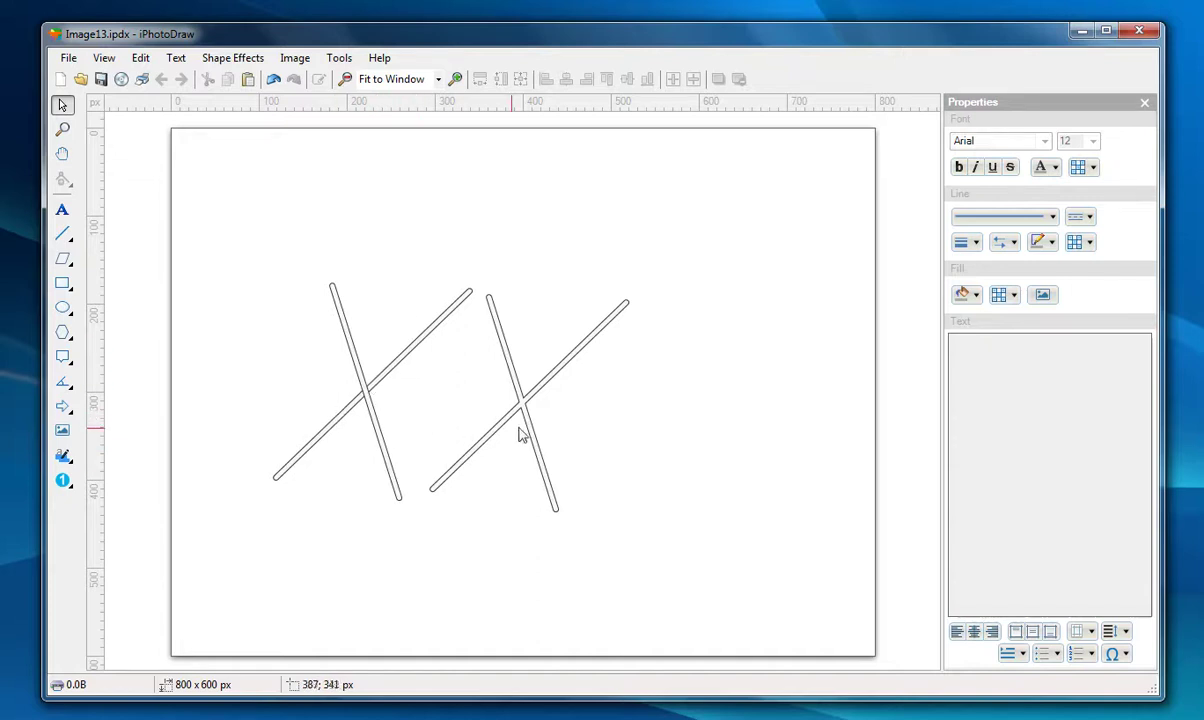
left_click_drag(526, 411, 533, 412)
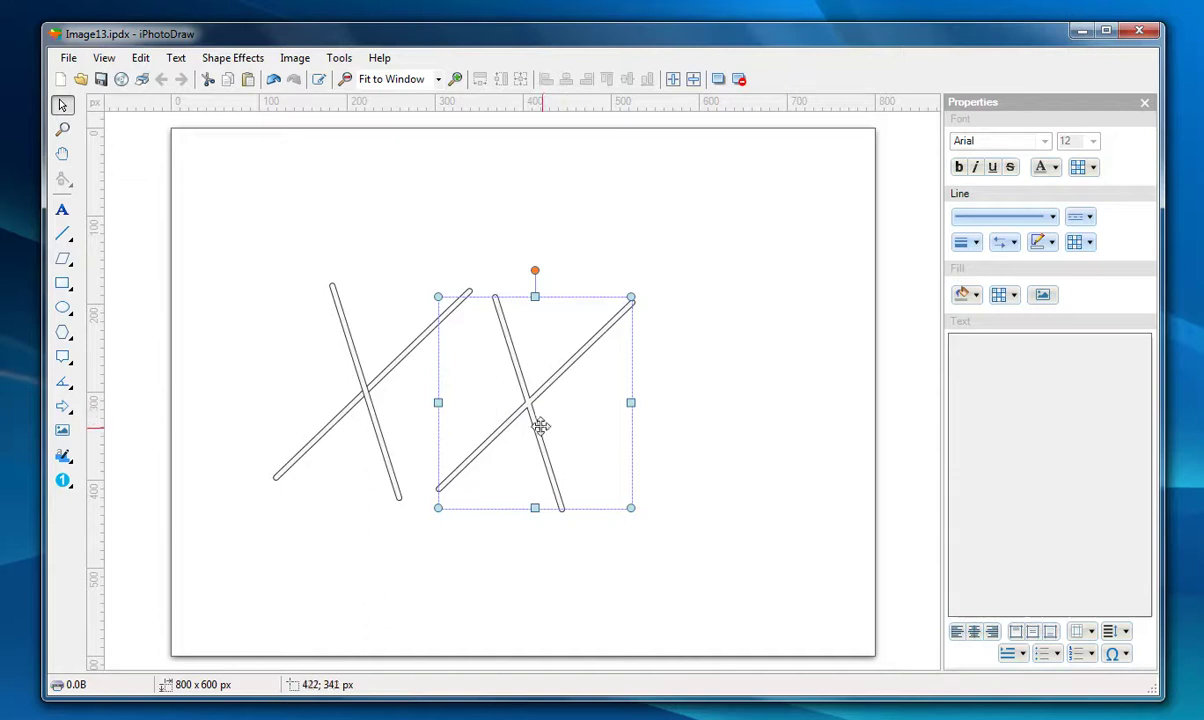